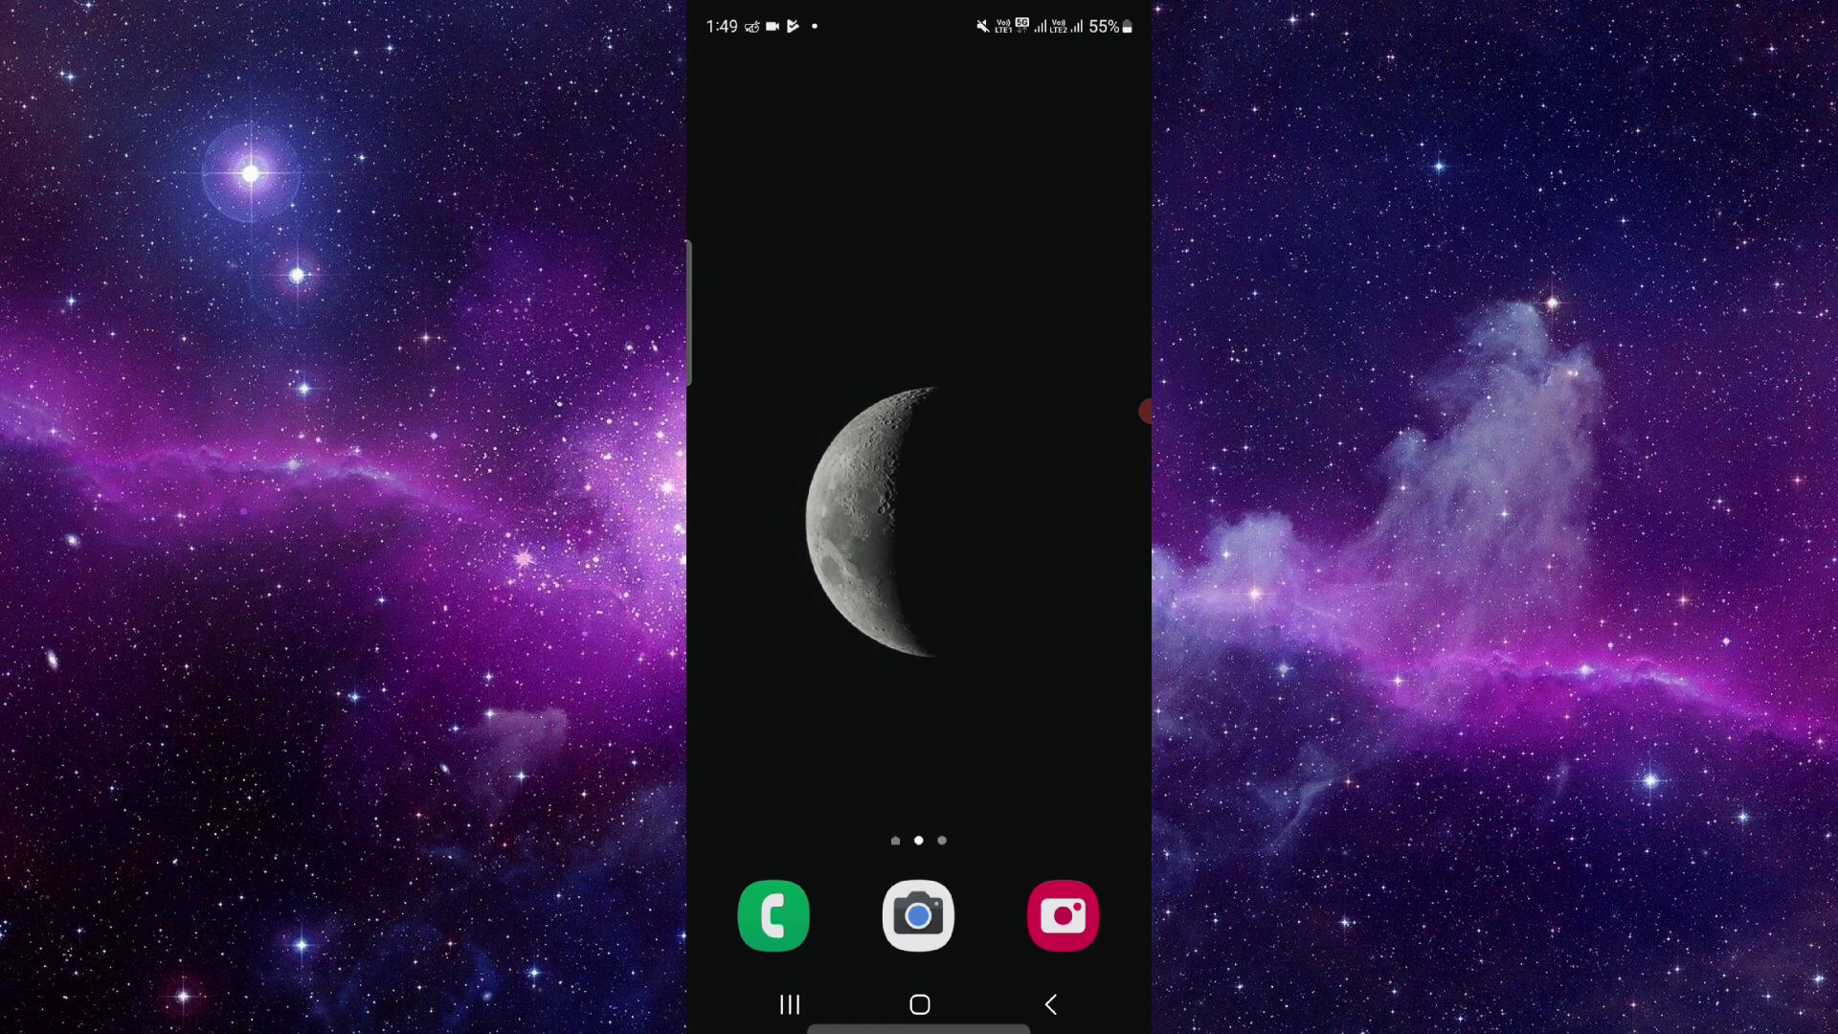
Open the BMI Calculator app info page from its icon's quick options in the app drawer.
{"action": "left_click_drag", "start_coordinate": [919, 791], "coordinate": [920, 360]}
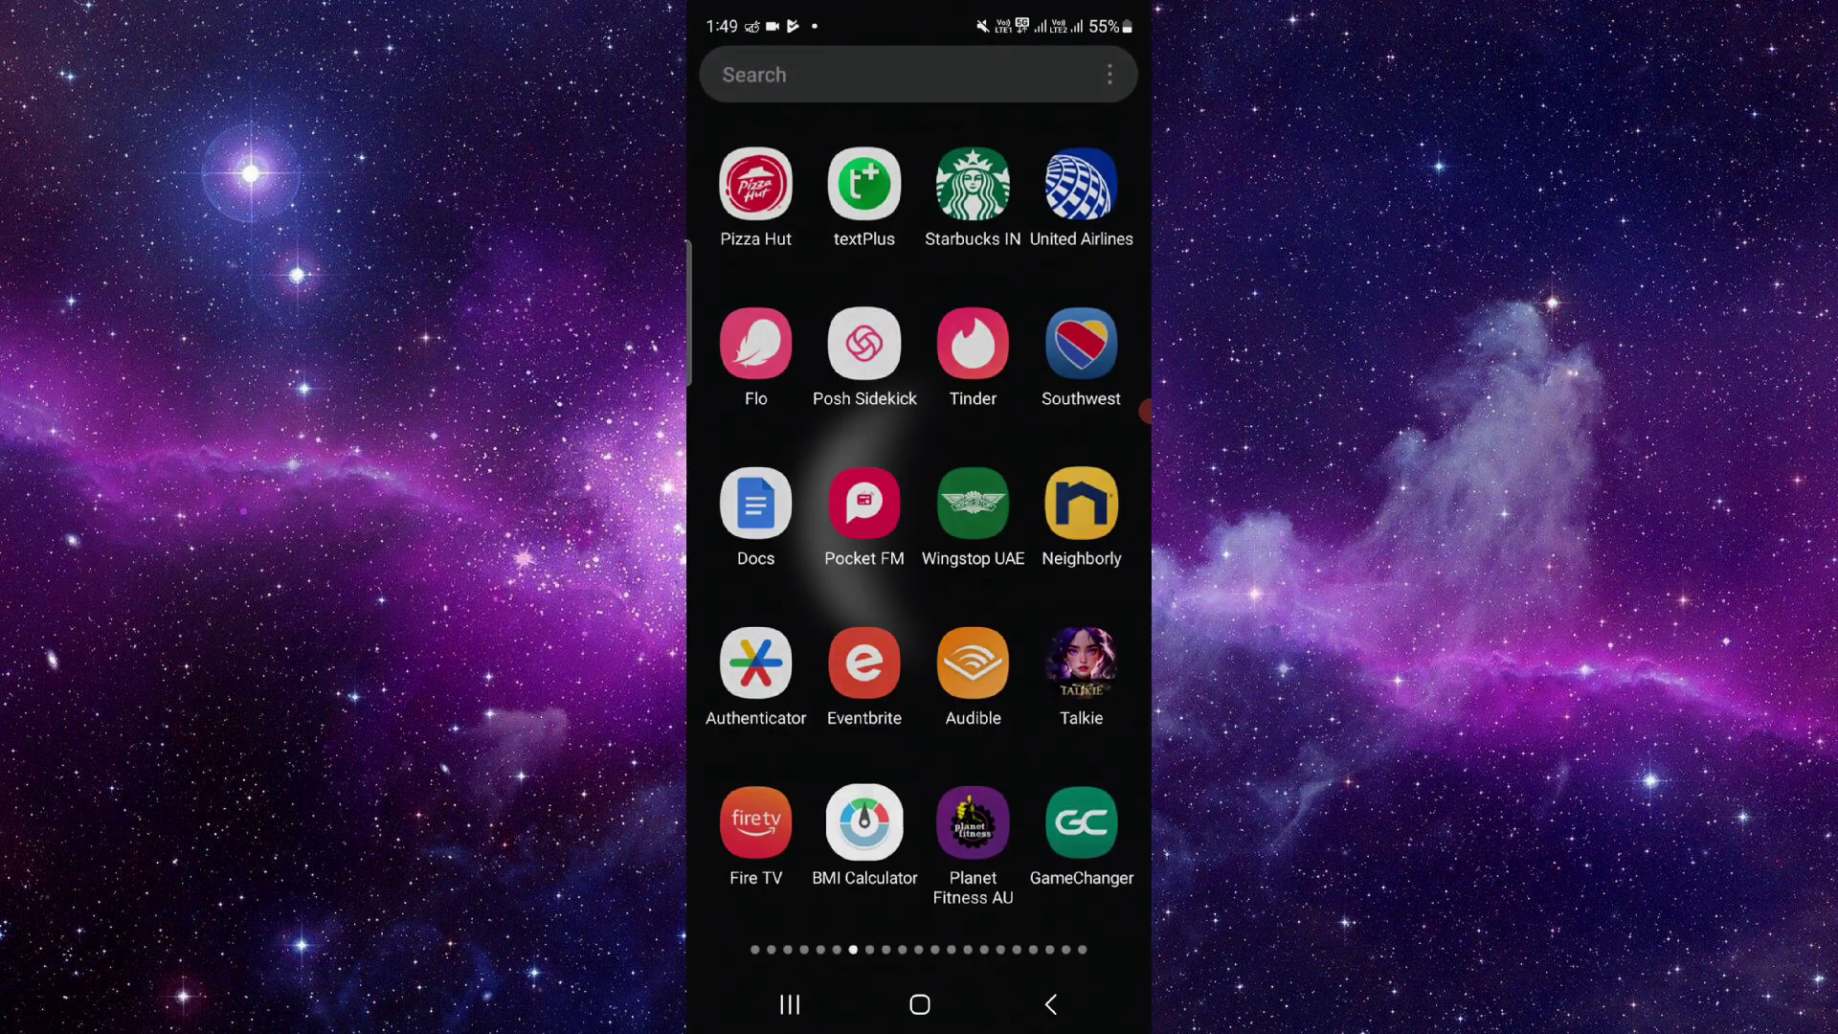
{"action": "left_click", "coordinate": [864, 822]}
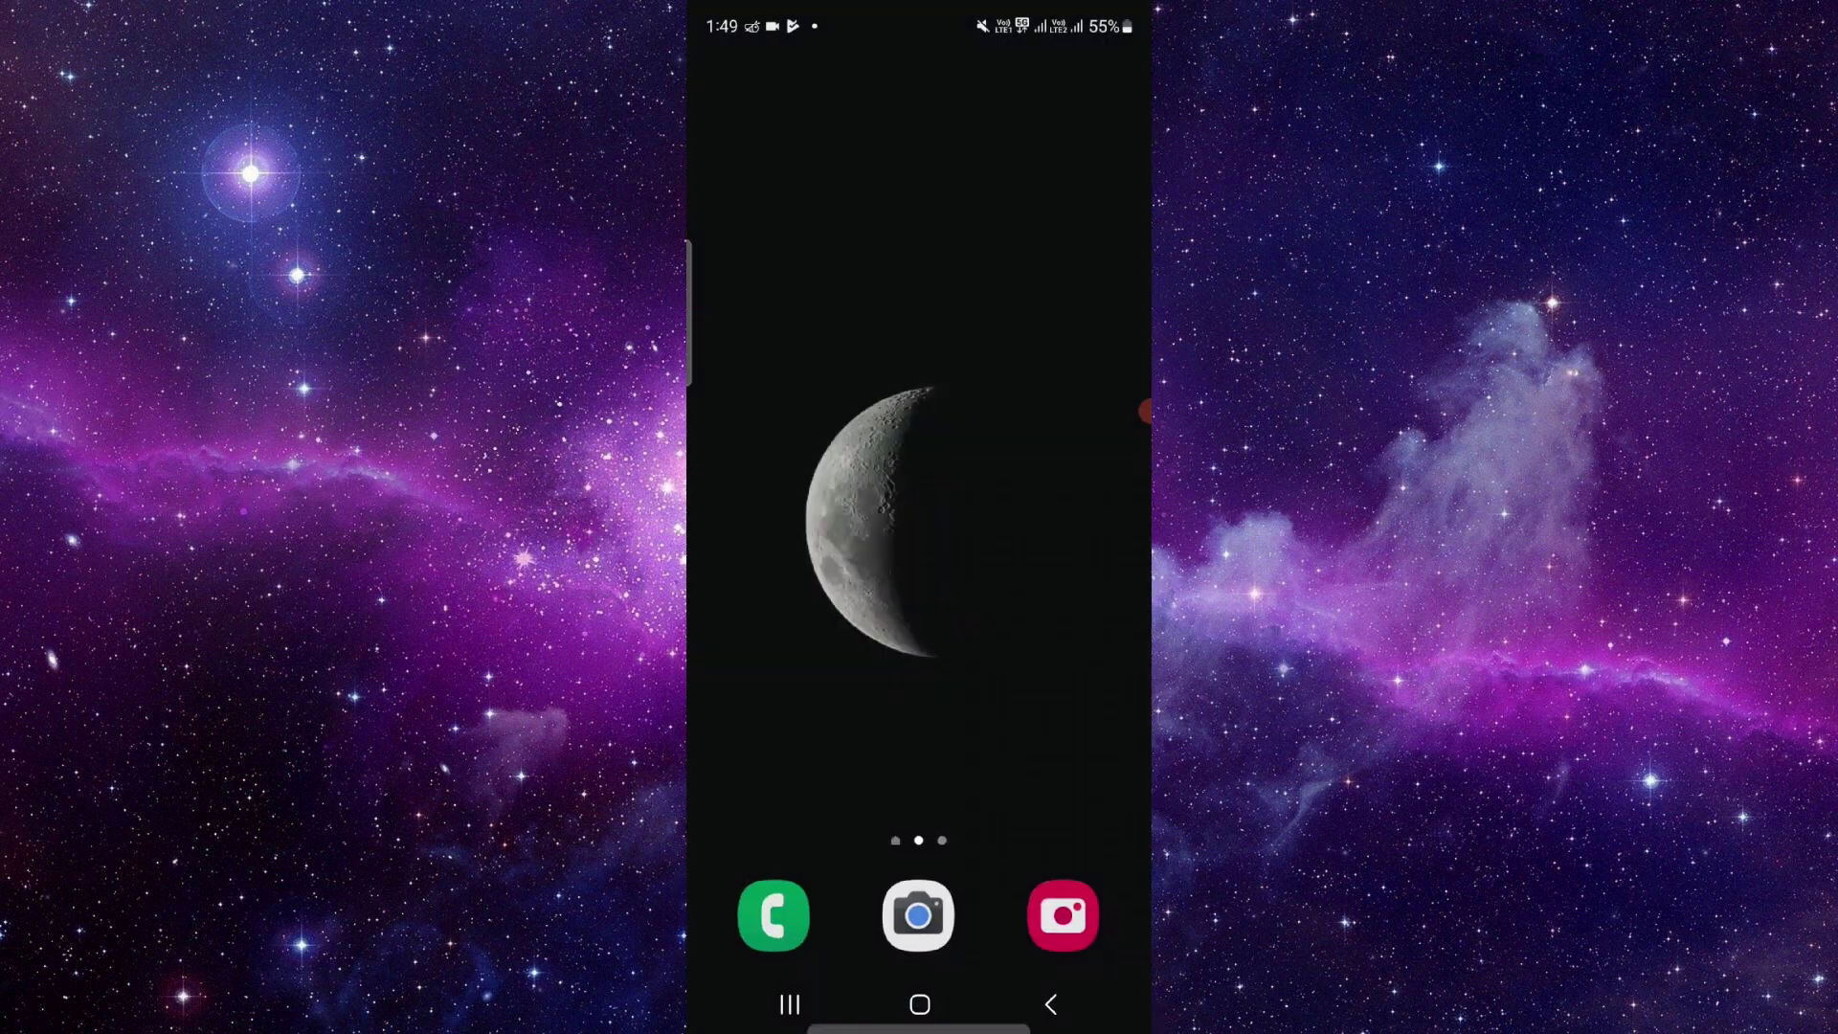
{"action": "left_click_drag", "start_coordinate": [920, 789], "coordinate": [919, 359]}
{"action": "left_click", "coordinate": [863, 823]}
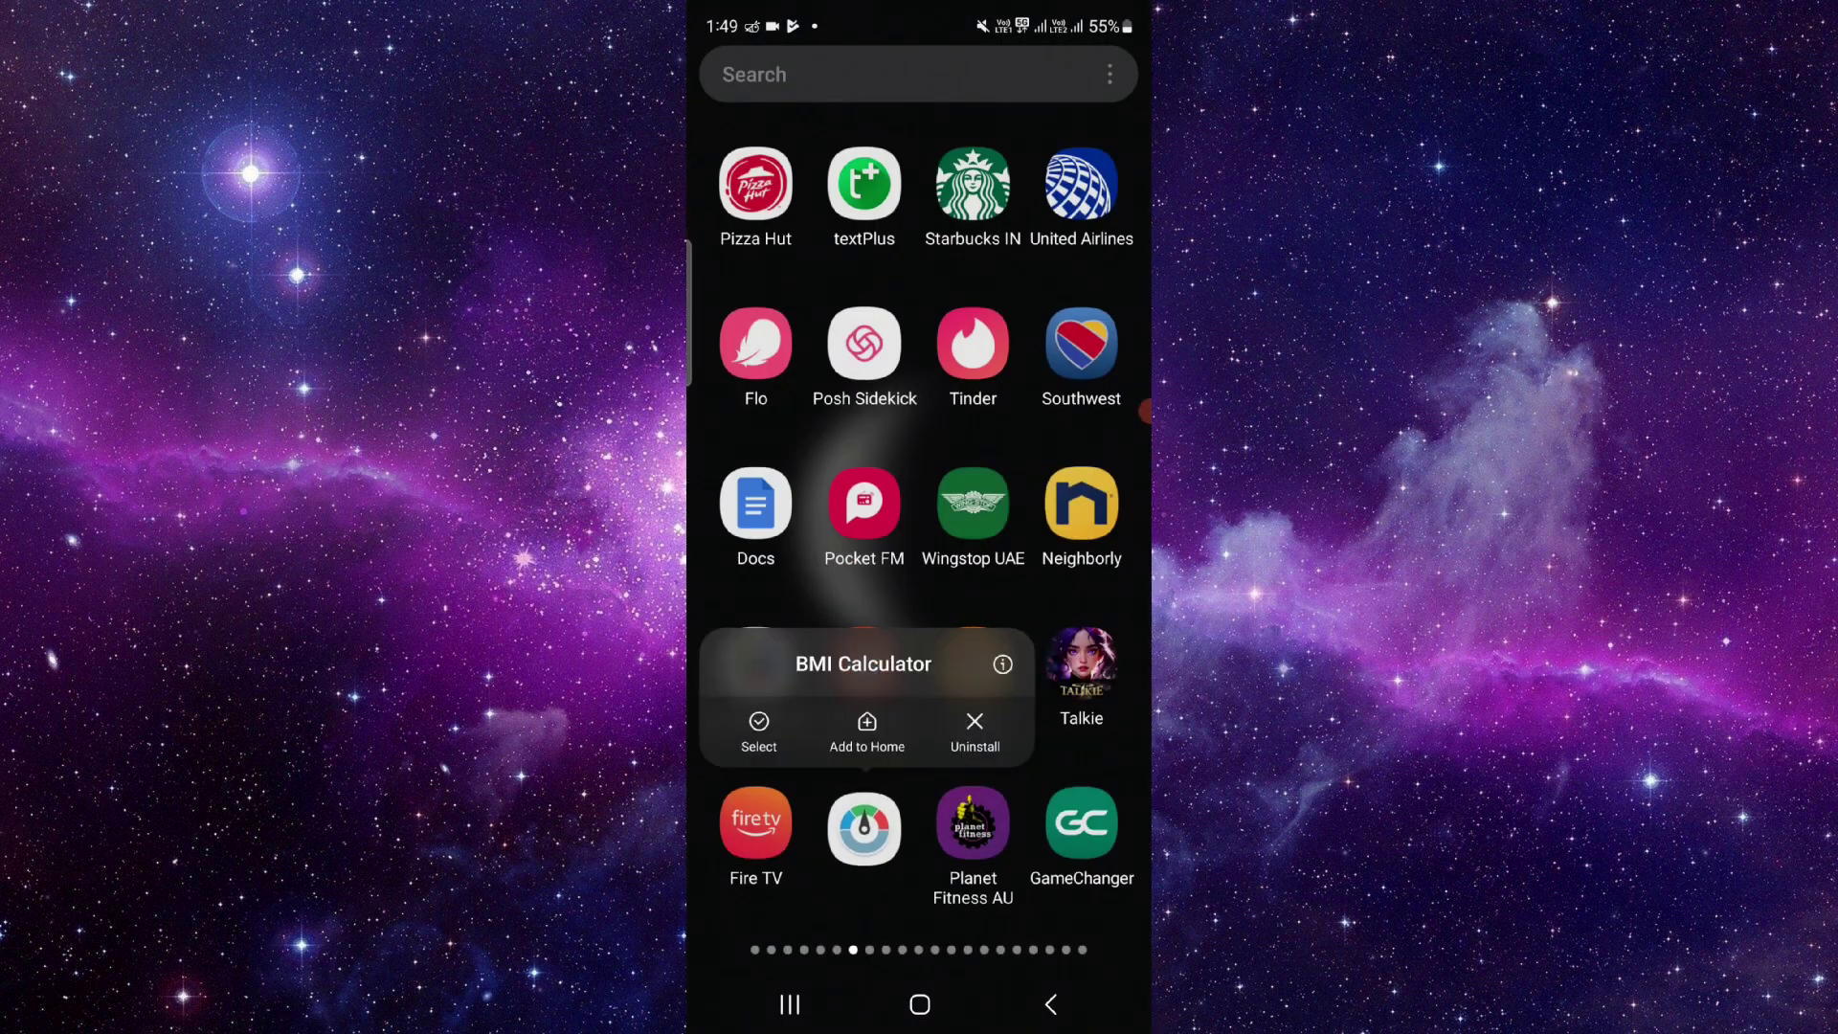
{"action": "left_click", "coordinate": [1003, 663]}
{"action": "left_click_drag", "start_coordinate": [920, 718], "coordinate": [919, 560]}
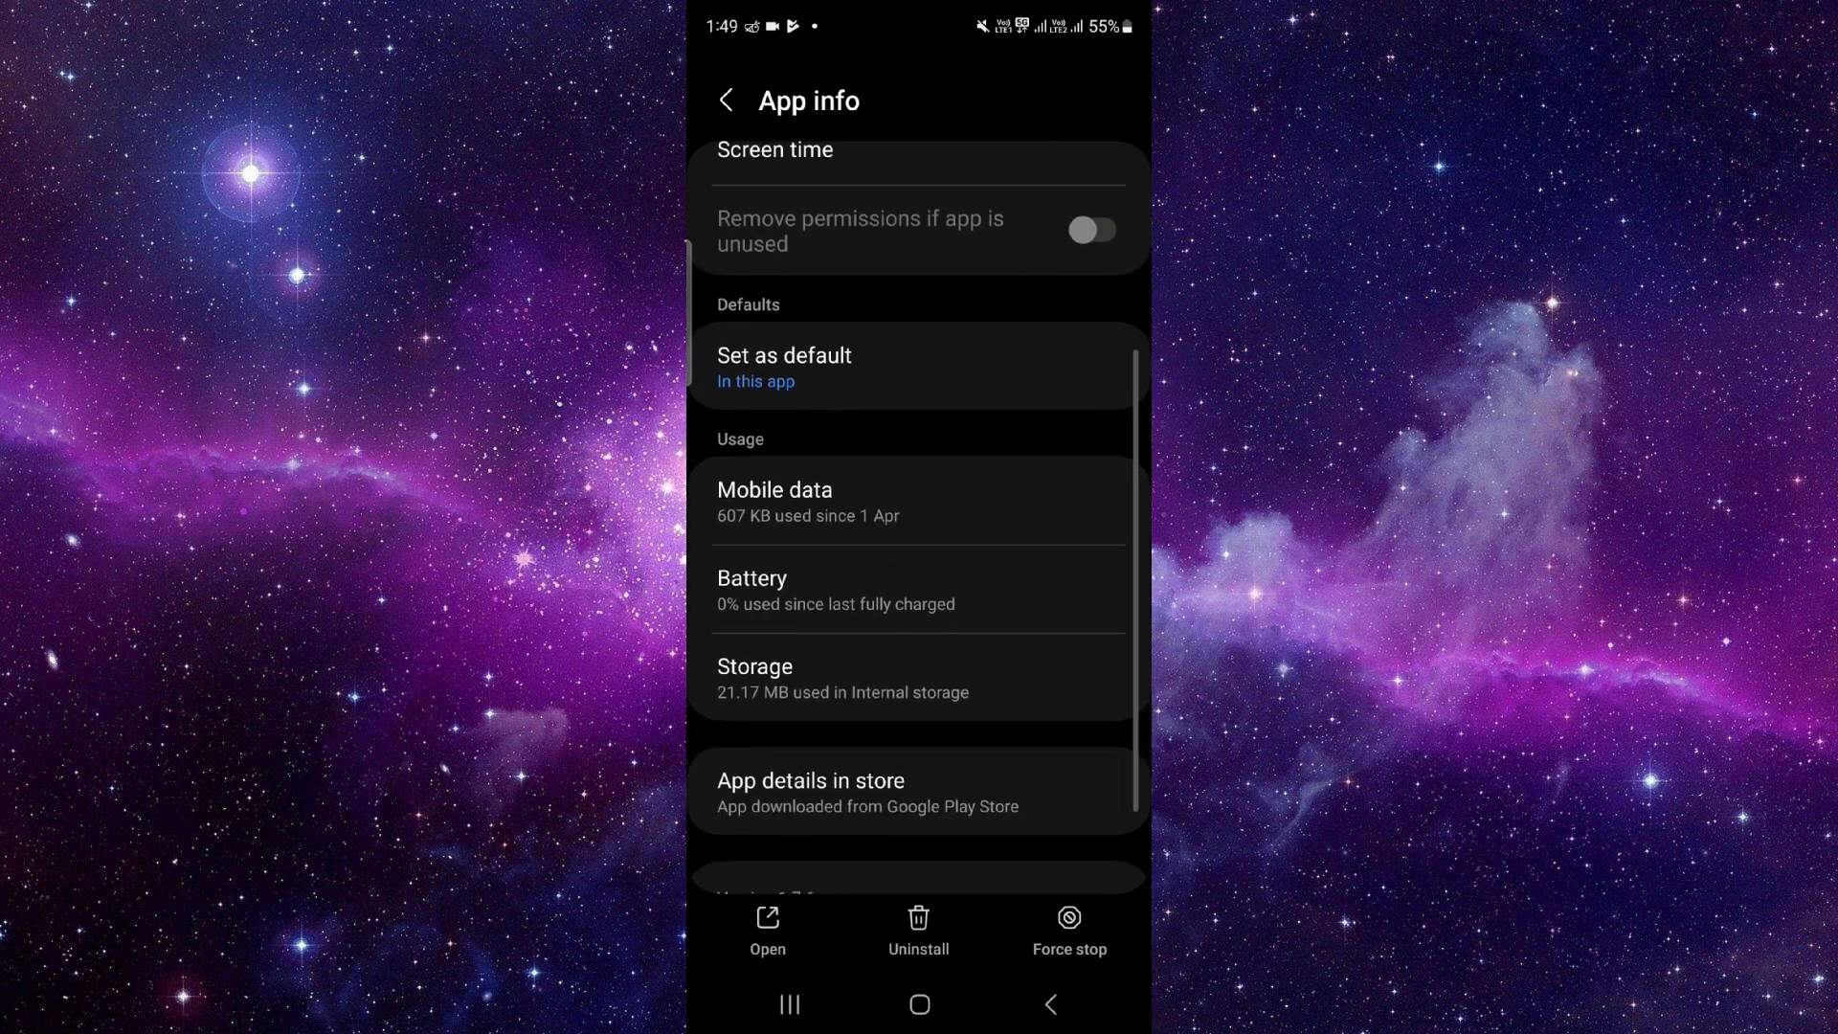
Delete BMI Calculator's stored data from its Storage page and return to App info.
{"action": "left_click", "coordinate": [805, 669]}
{"action": "left_click", "coordinate": [809, 931]}
{"action": "left_click", "coordinate": [1014, 901]}
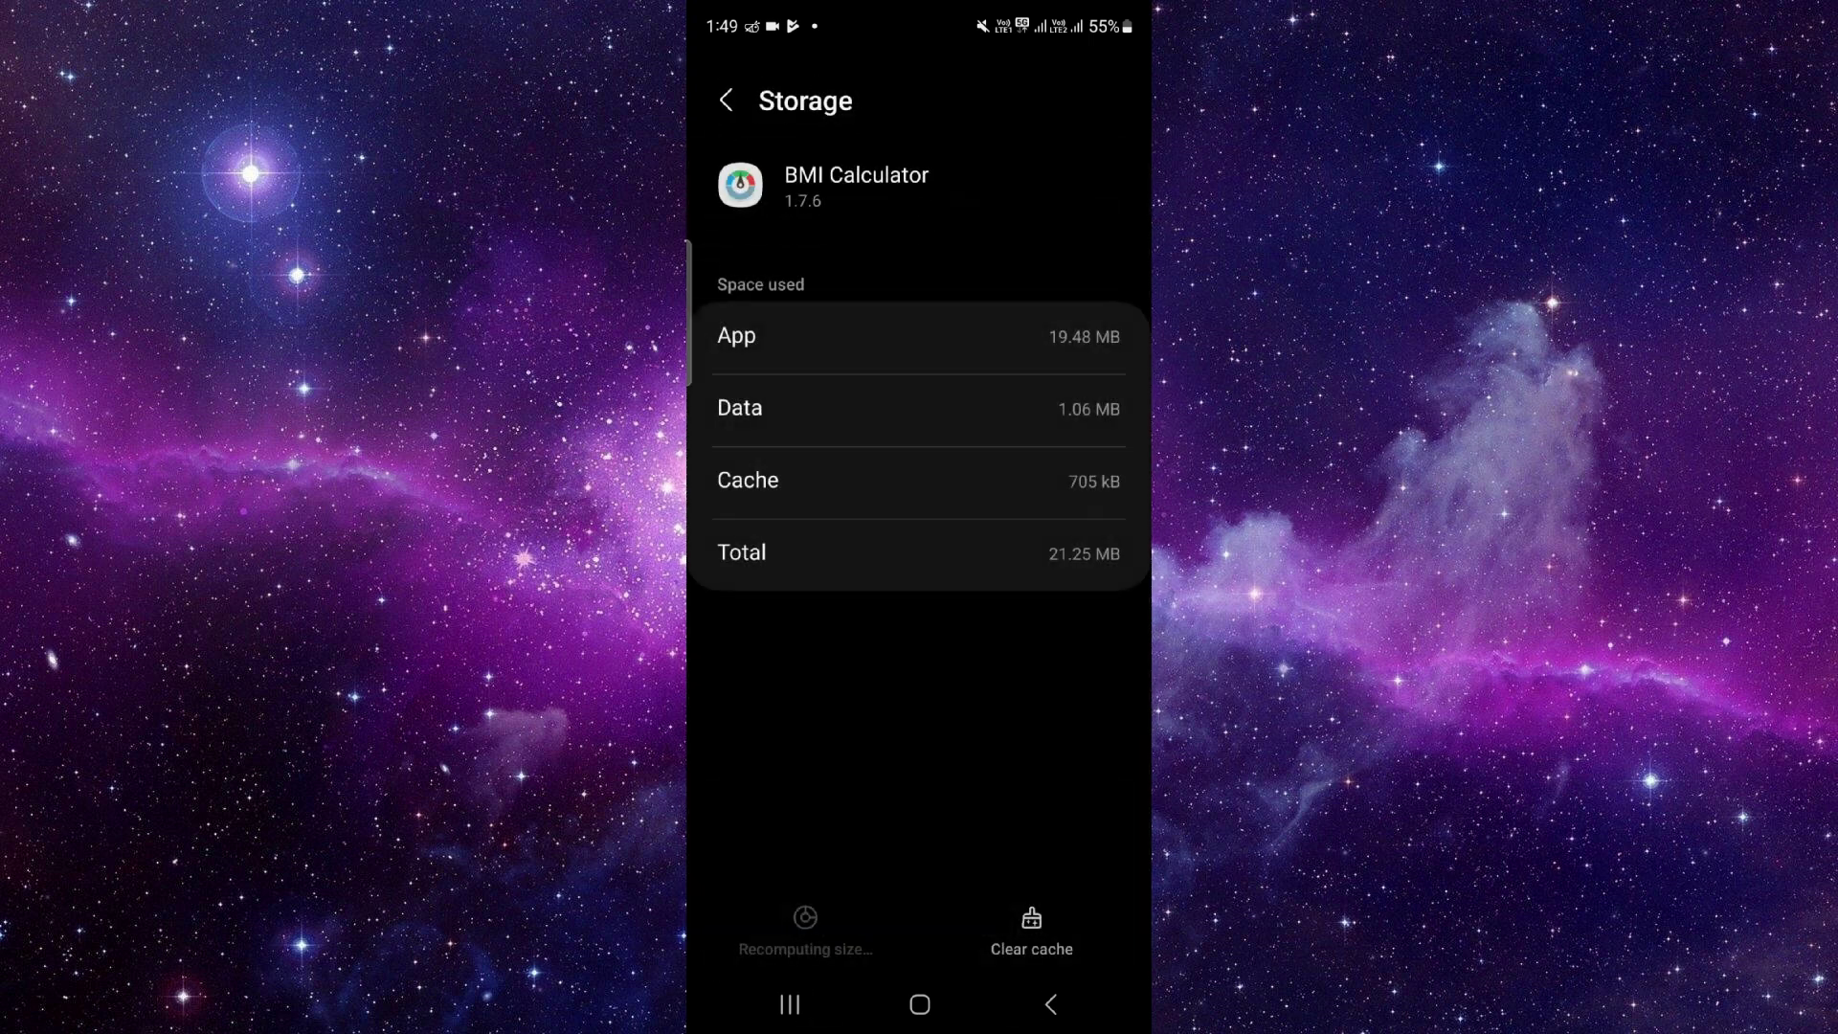
{"action": "left_click", "coordinate": [1050, 1004]}
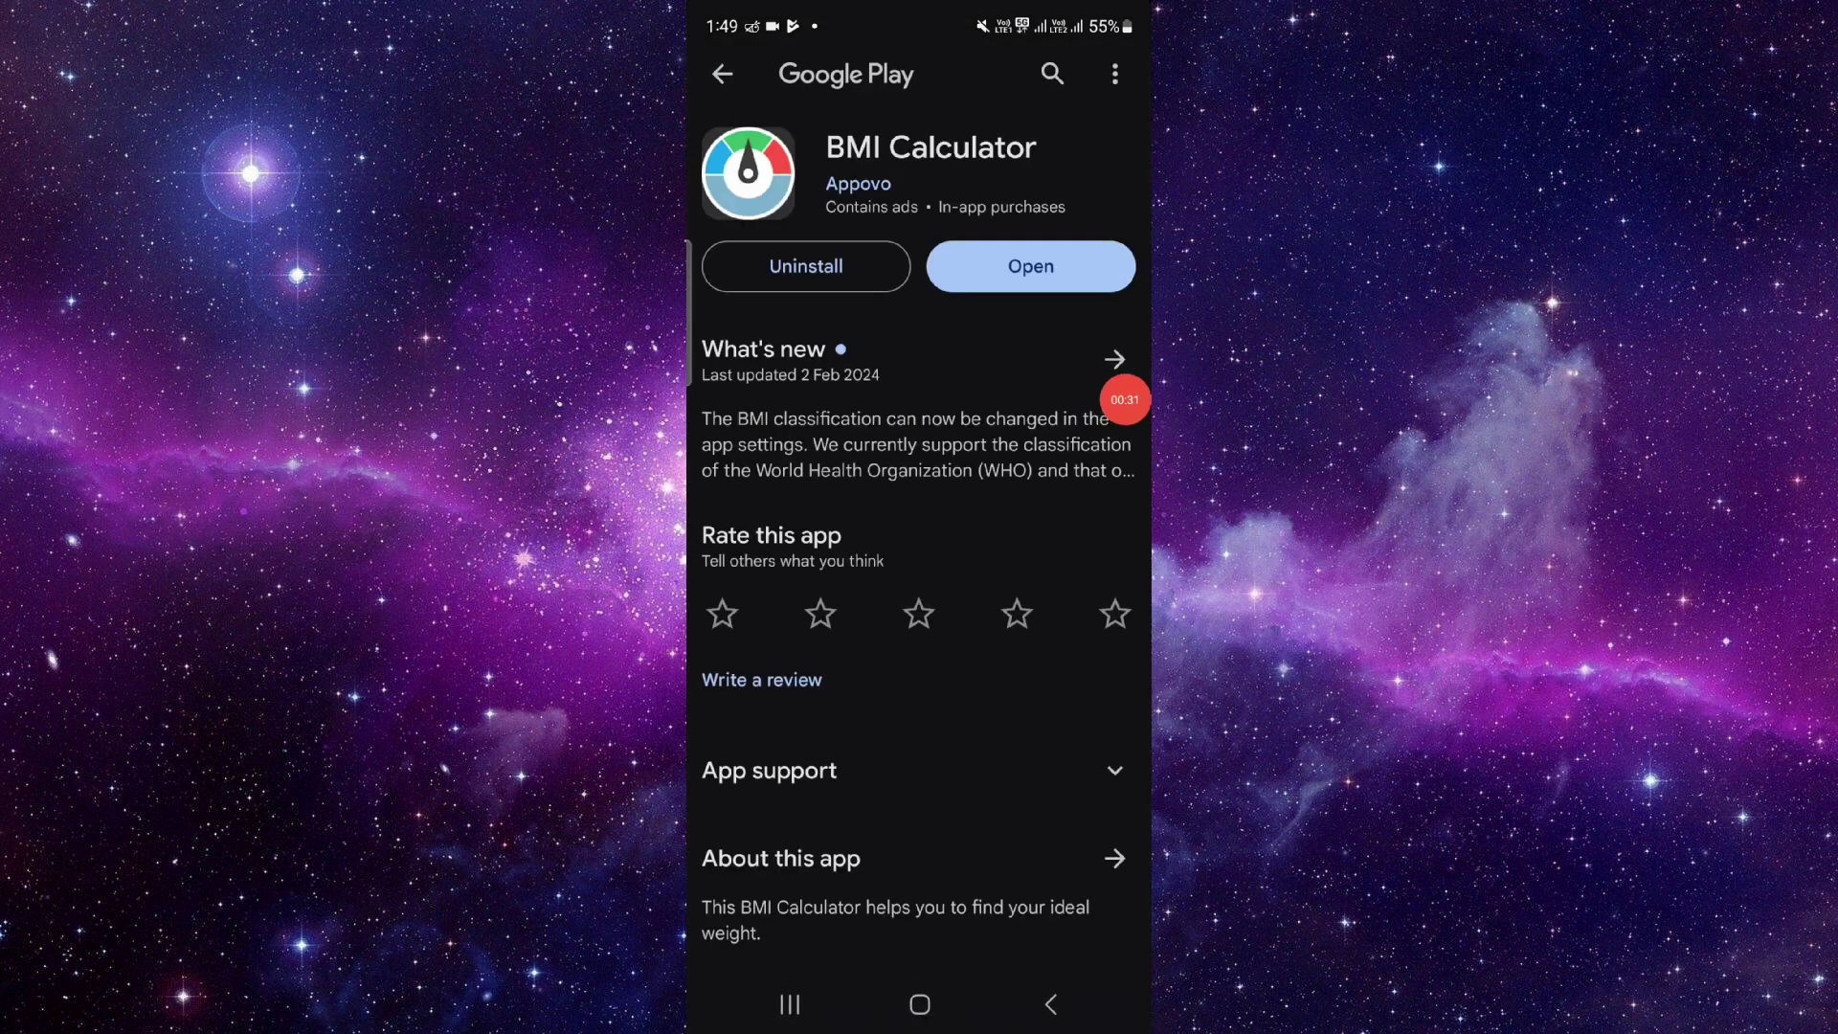
Close all apps in Recents, then tap and hold on the home screen.
{"action": "left_click", "coordinate": [789, 1005]}
{"action": "left_click", "coordinate": [919, 805]}
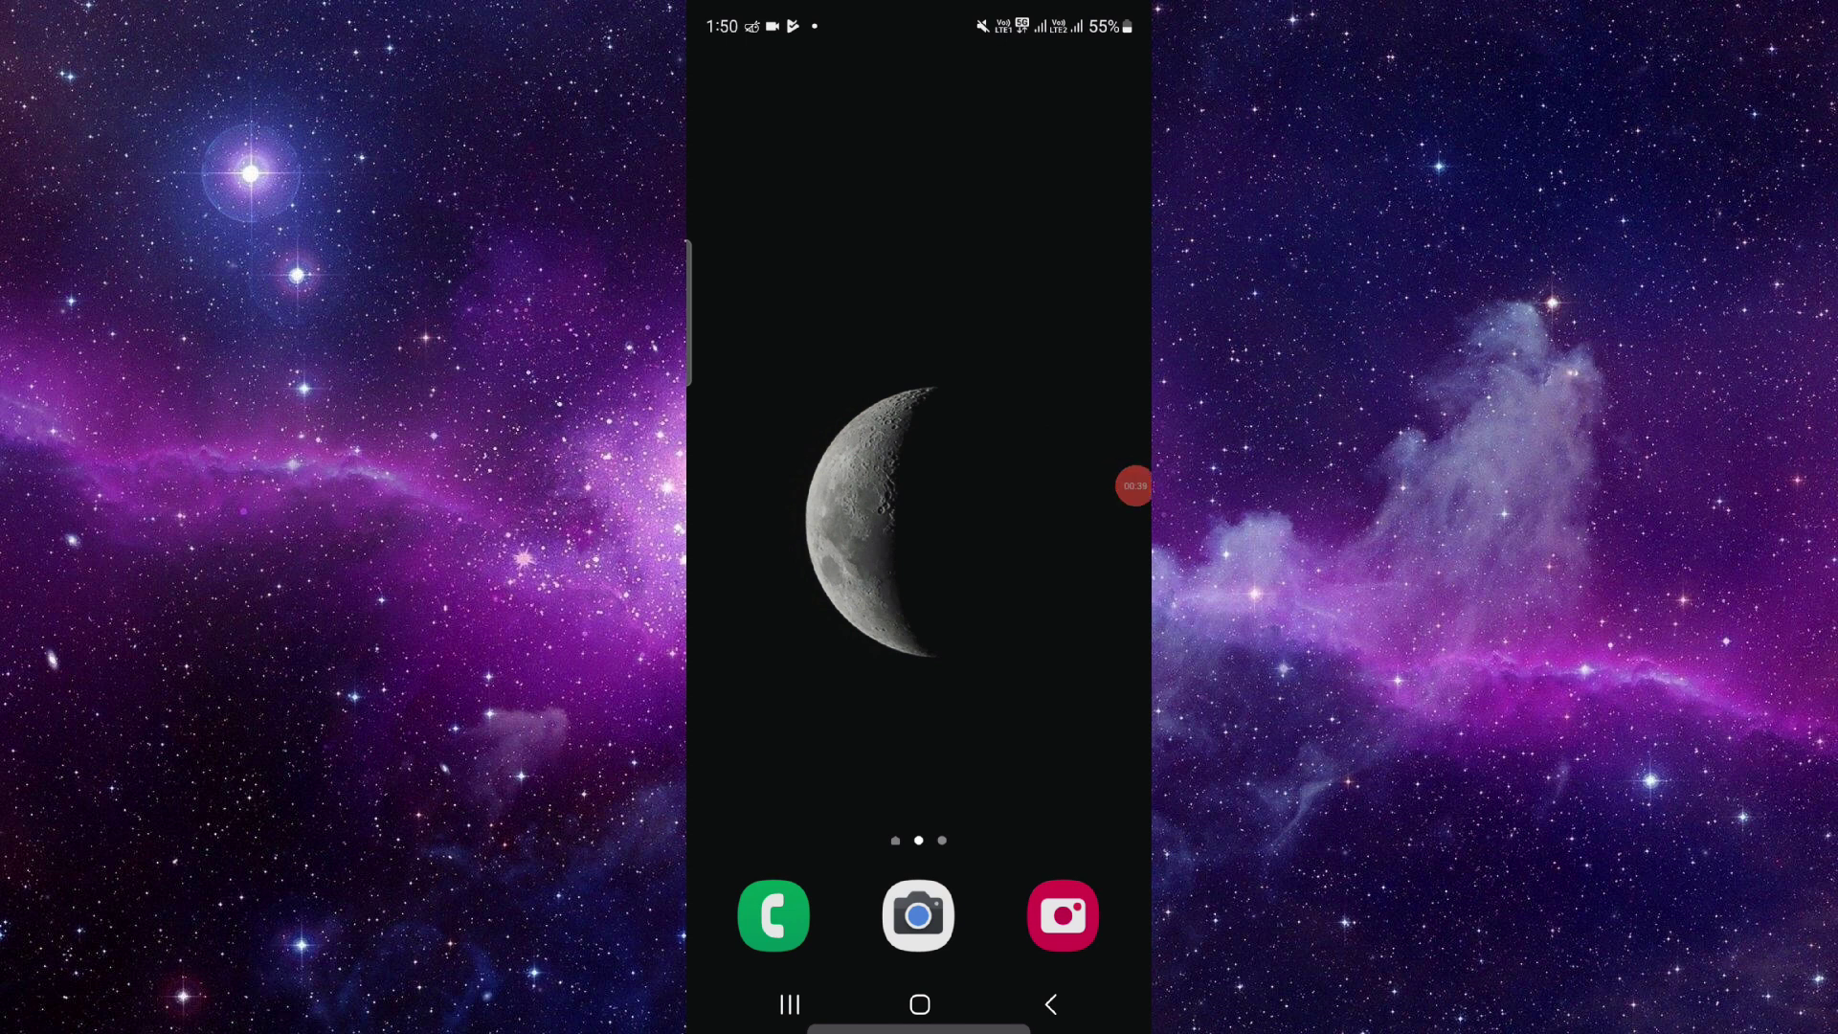
{"action": "mouse_move", "coordinate": [919, 719]}
{"action": "left_mouse_down"}
{"action": "mouse_move", "coordinate": [919, 288]}
{"action": "mouse_move", "coordinate": [919, 719]}
{"action": "left_mouse_up"}
{"action": "left_click", "coordinate": [1145, 485]}
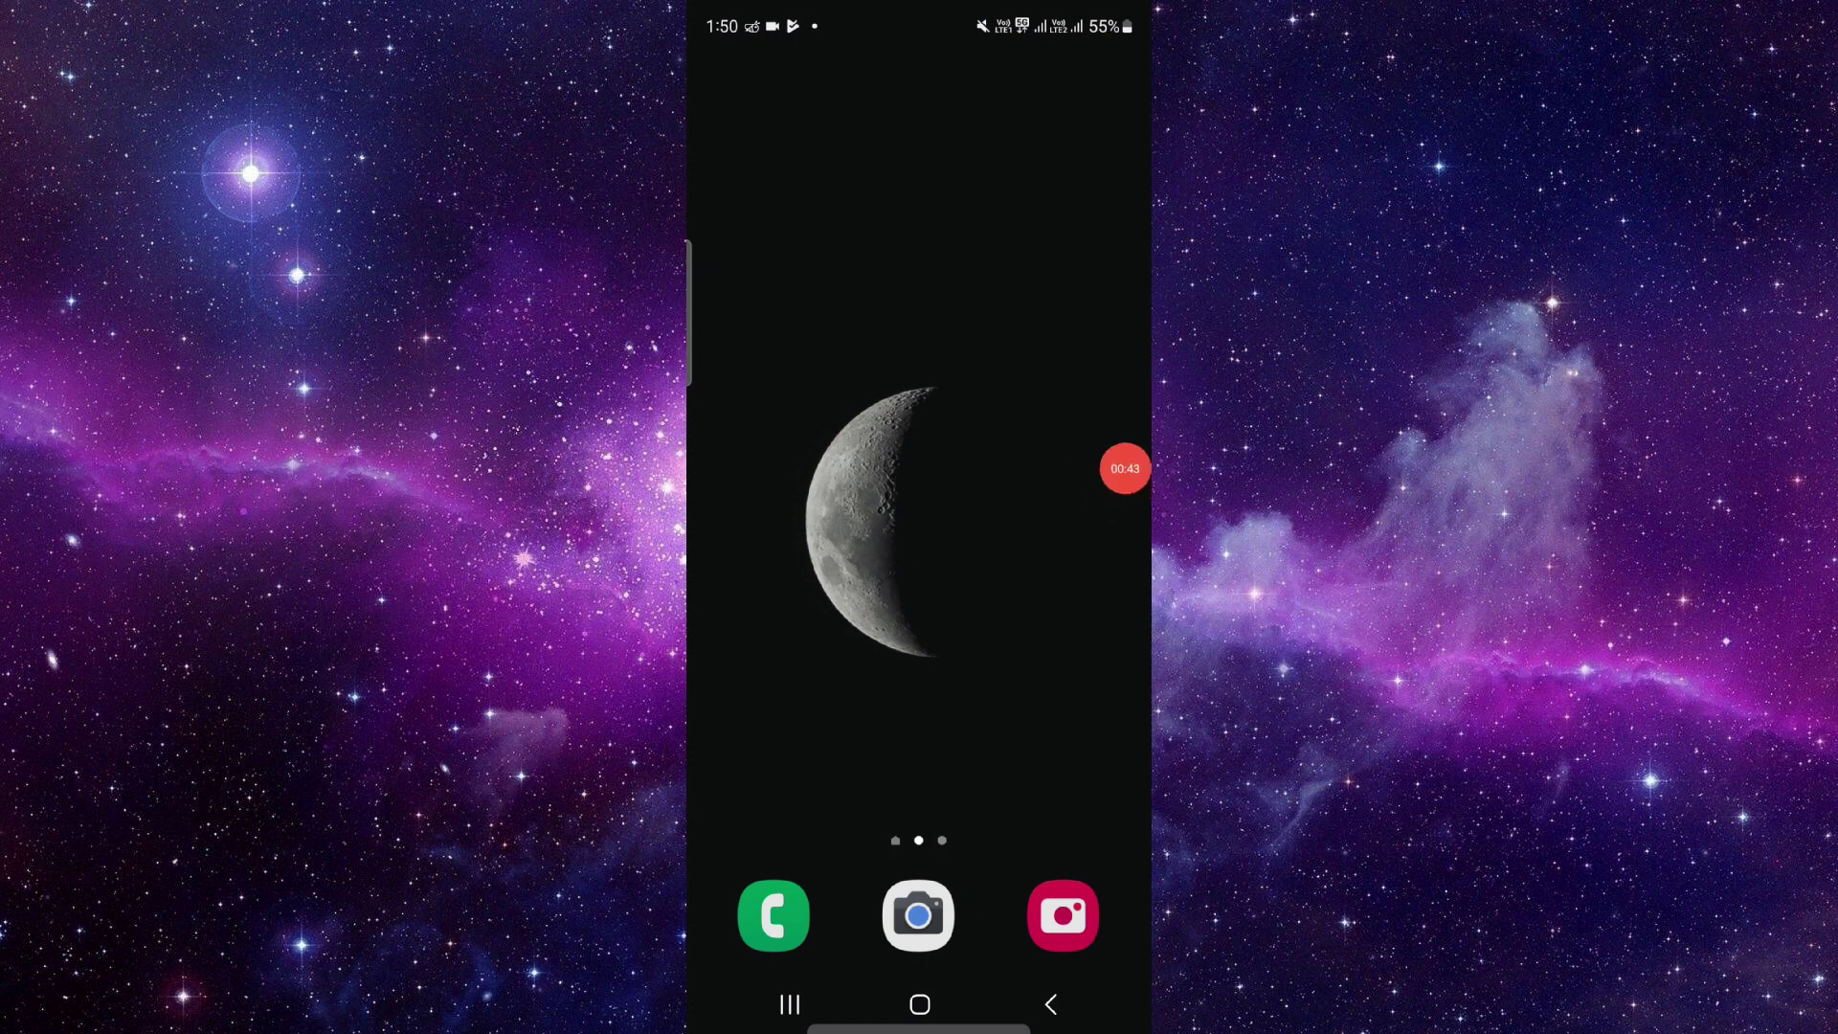